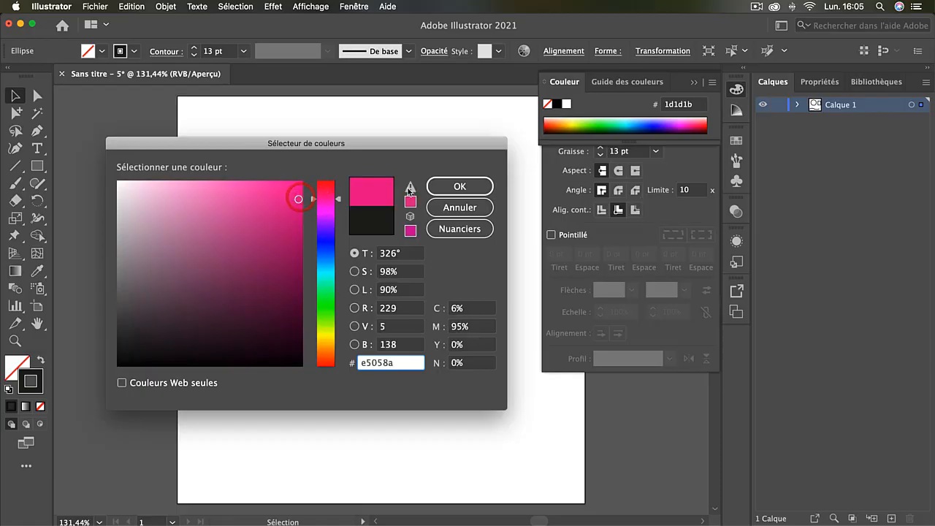
Confirm the pink stroke color e5058a for the circle, deselect it and collapse the Couleur panel that crowds the Contour panel
{"action": "left_click", "coordinate": [445, 188]}
{"action": "left_click", "coordinate": [407, 129]}
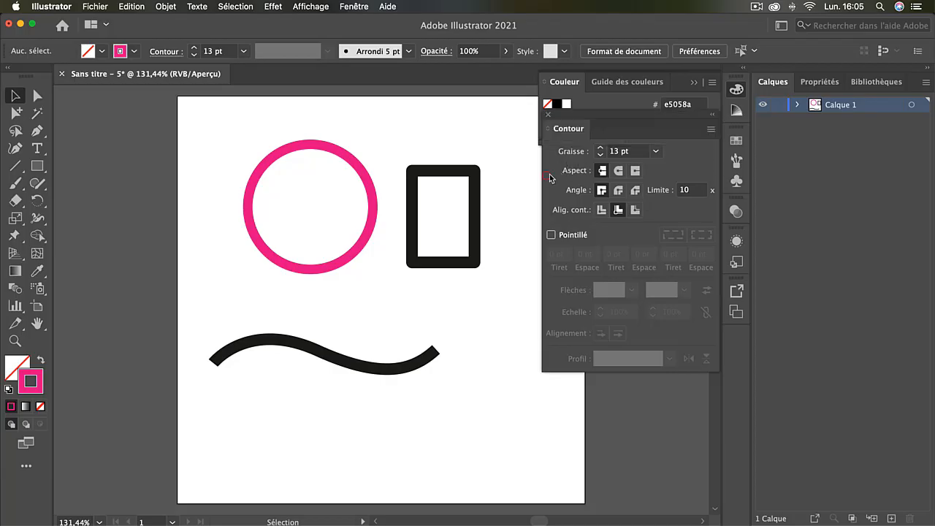
{"action": "mouse_move", "coordinate": [567, 117]}
{"action": "left_mouse_down"}
{"action": "mouse_move", "coordinate": [494, 118]}
{"action": "mouse_move", "coordinate": [565, 103]}
{"action": "left_mouse_up"}
{"action": "left_click", "coordinate": [693, 83]}
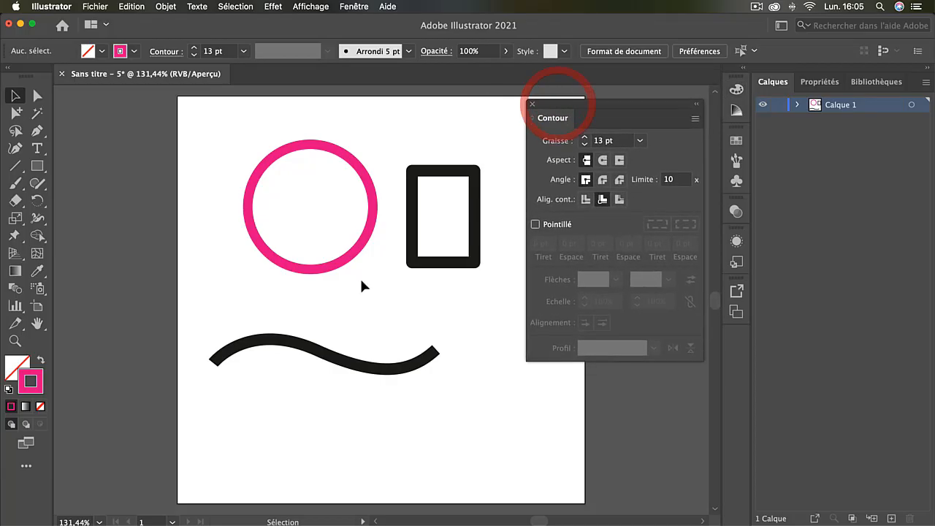
Turn on a dashed stroke for the pink circle with a 10 pt dash and a 20 pt gap
{"action": "left_click_drag", "start_coordinate": [334, 269], "coordinate": [534, 229]}
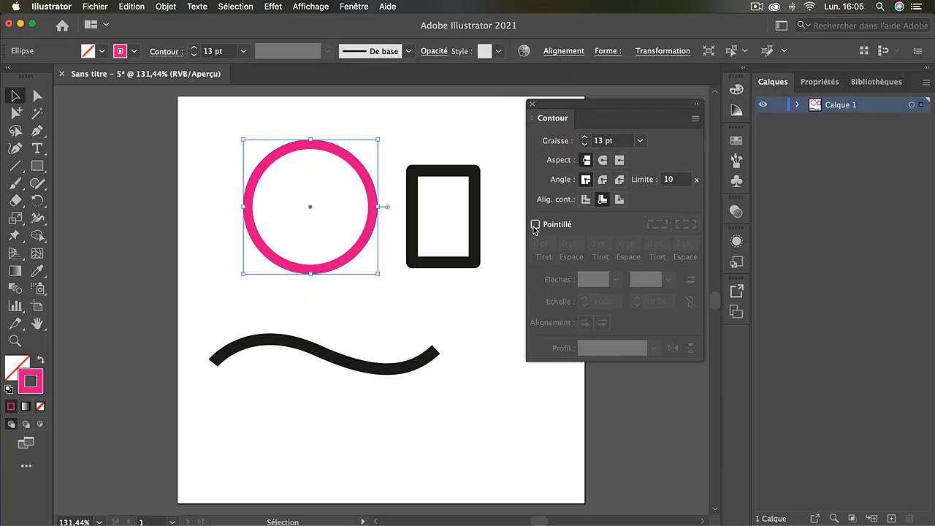
{"action": "left_click", "coordinate": [535, 225]}
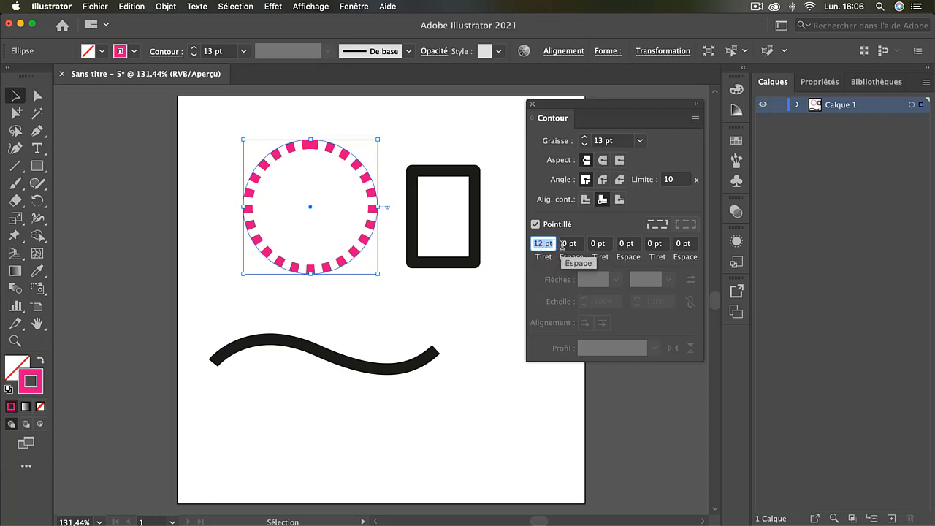
{"action": "left_click", "coordinate": [538, 244]}
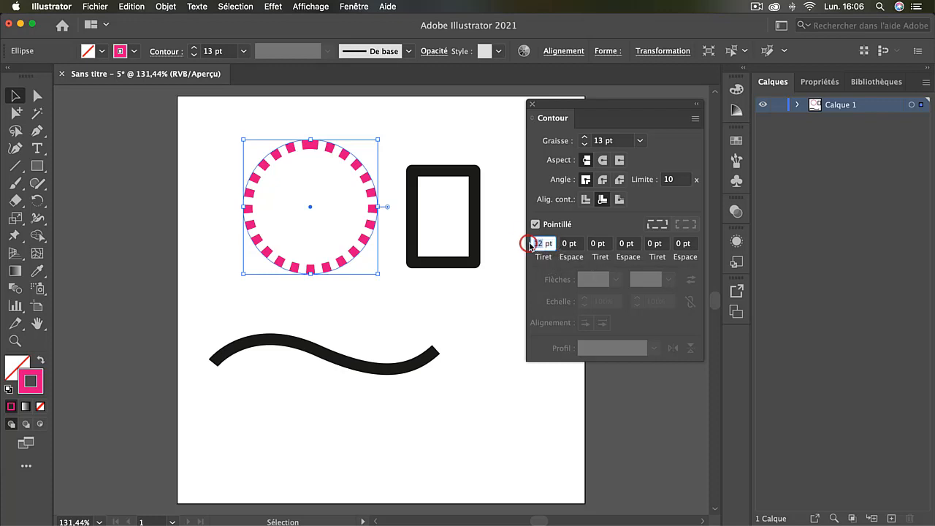
{"action": "type", "text": "1"}
{"action": "left_click", "coordinate": [563, 245]}
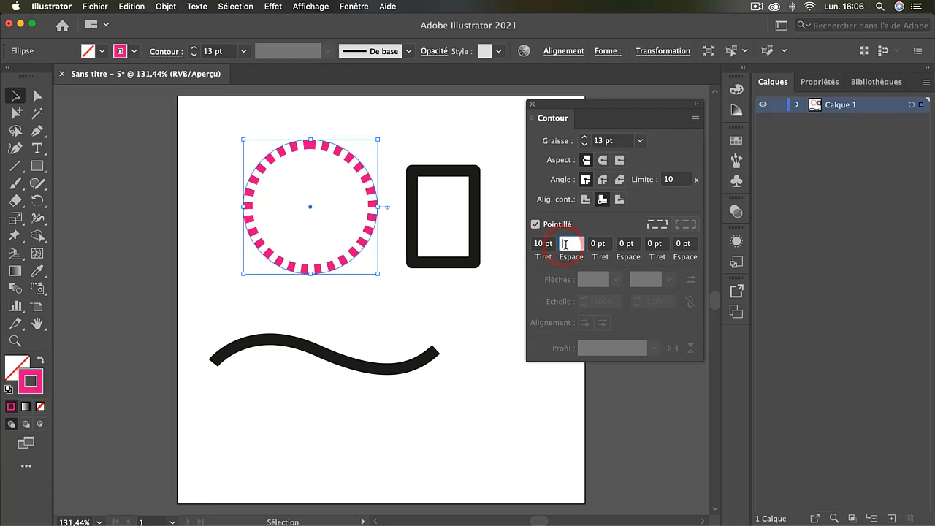
{"action": "left_click", "coordinate": [593, 244]}
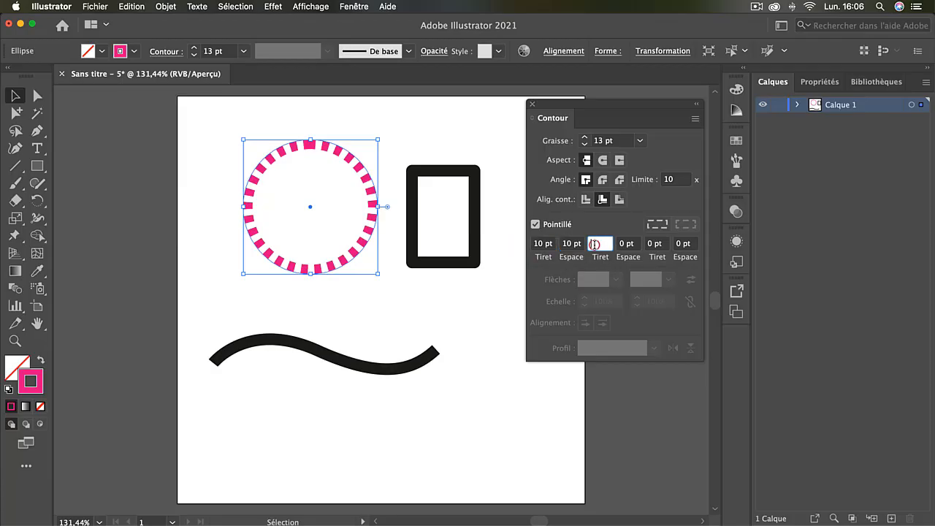
{"action": "left_click", "coordinate": [572, 244]}
{"action": "type", "text": "20"}
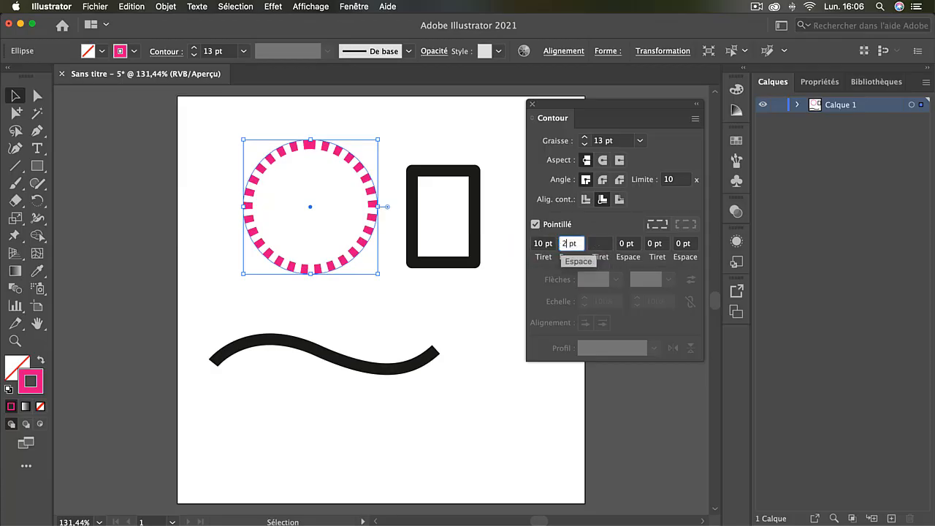
Extend the circle's dash pattern with a 2 pt dash, 15 pt gap, 5 pt dash and 12 pt gap
{"action": "left_click", "coordinate": [590, 245]}
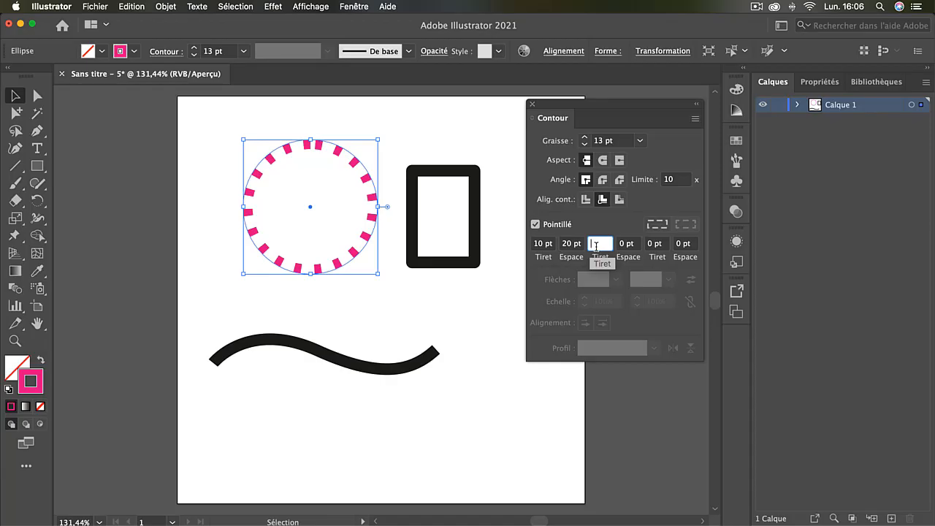
{"action": "left_click", "coordinate": [622, 244]}
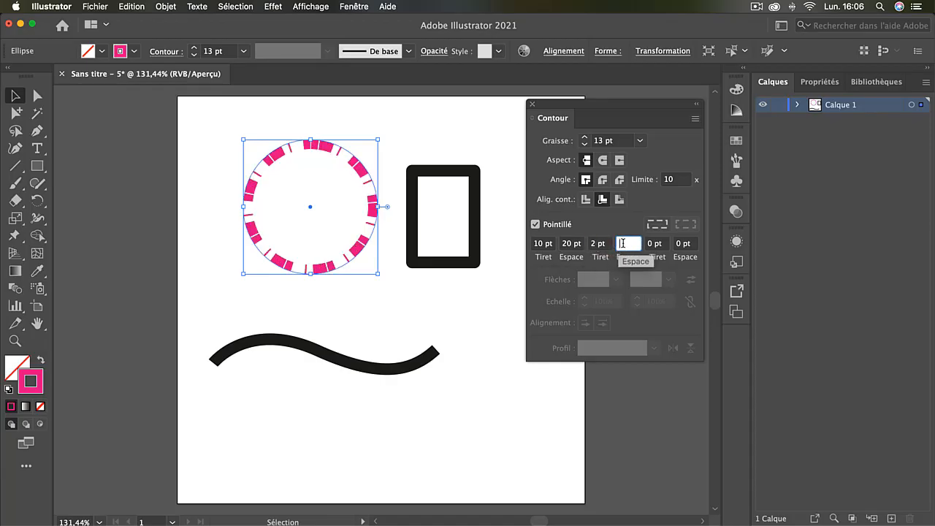
{"action": "type", "text": "15"}
{"action": "left_click", "coordinate": [652, 243]}
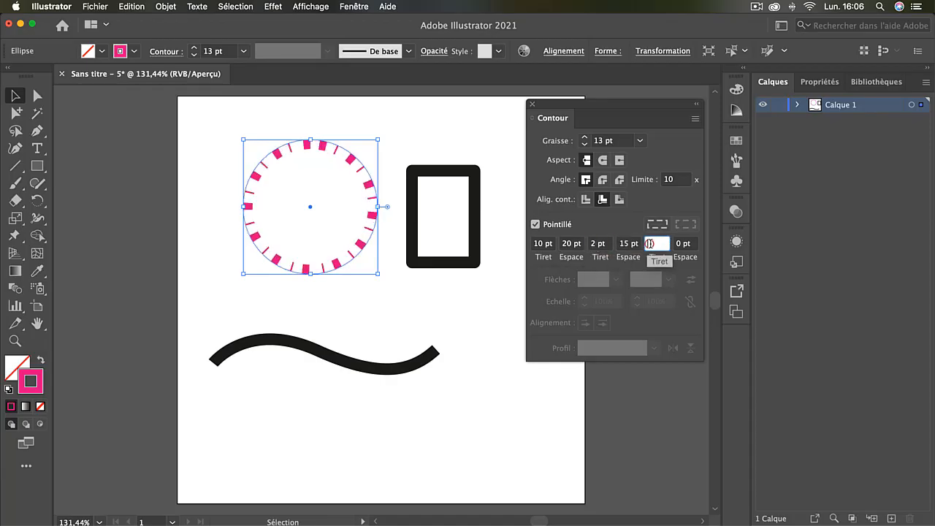
{"action": "type", "text": "5"}
{"action": "key", "text": "Tab"}
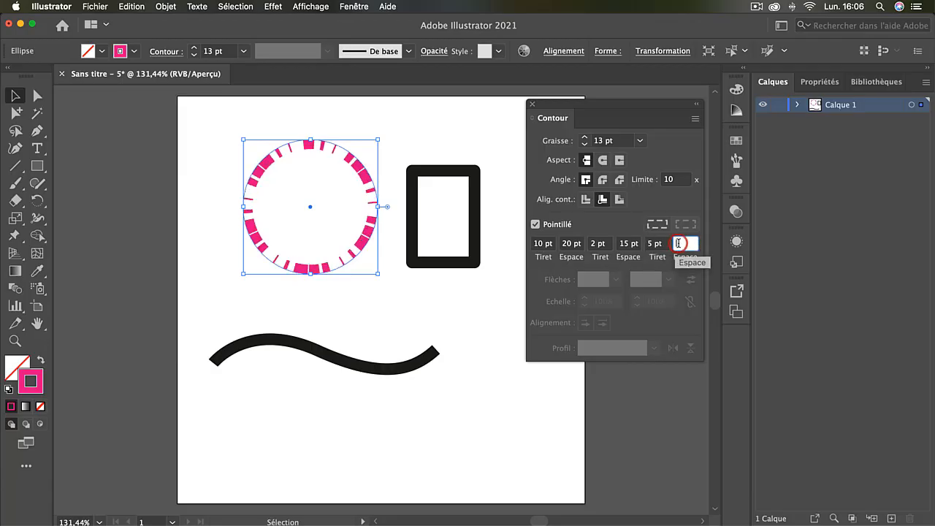
{"action": "type", "text": "12"}
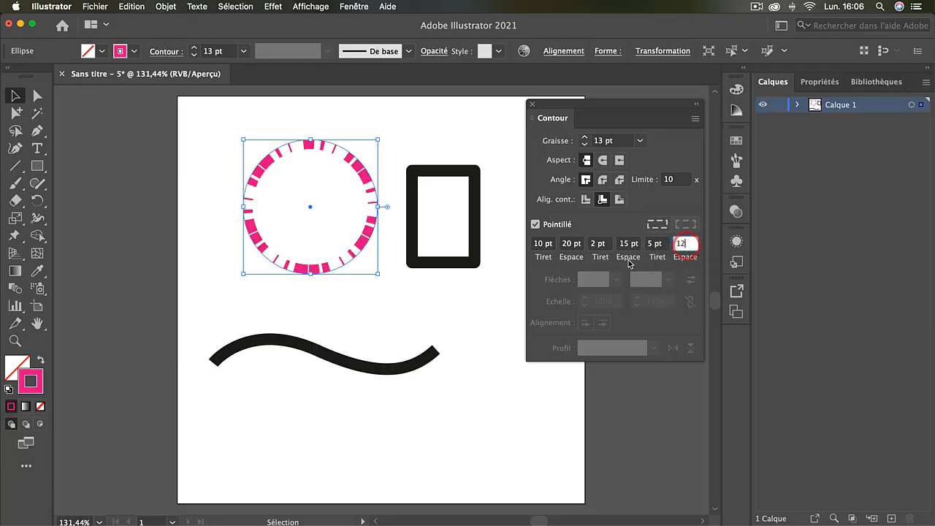
{"action": "left_click", "coordinate": [648, 243]}
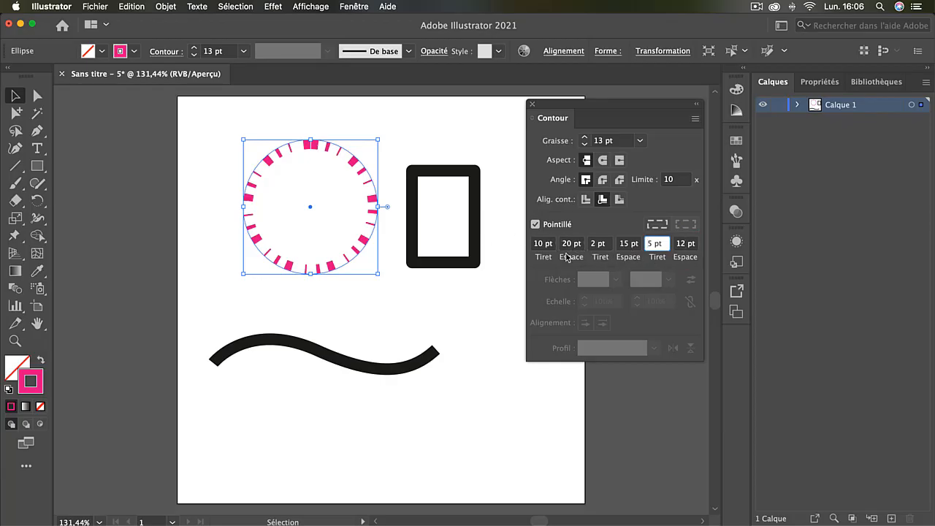
Clear the extra dash values and all gap values of the circle's stroke, keeping only the 10 pt dash
{"action": "left_click_drag", "start_coordinate": [592, 243], "coordinate": [612, 244]}
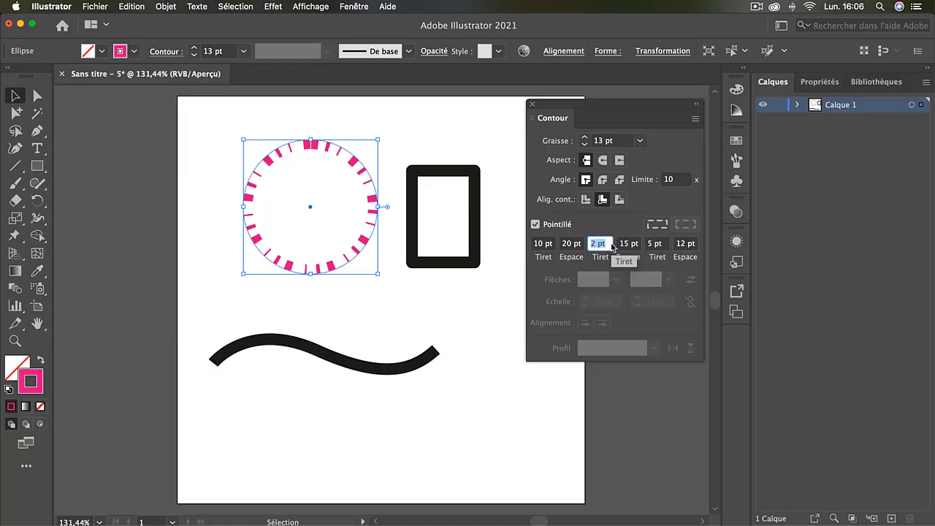
{"action": "key", "text": "BackSpace"}
{"action": "left_click", "coordinate": [625, 243]}
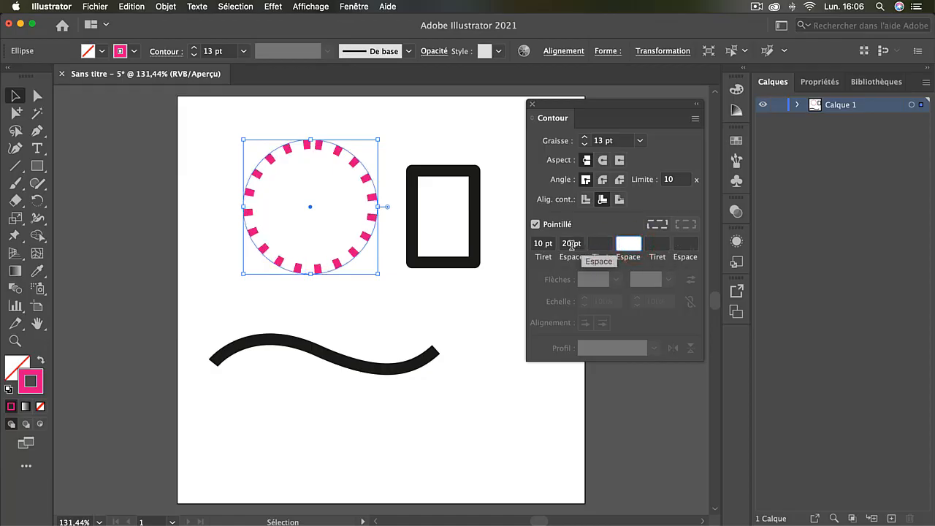
{"action": "left_click", "coordinate": [571, 244]}
{"action": "key", "text": "BackSpace"}
{"action": "key", "text": "BackSpace"}
{"action": "key", "text": "BackSpace"}
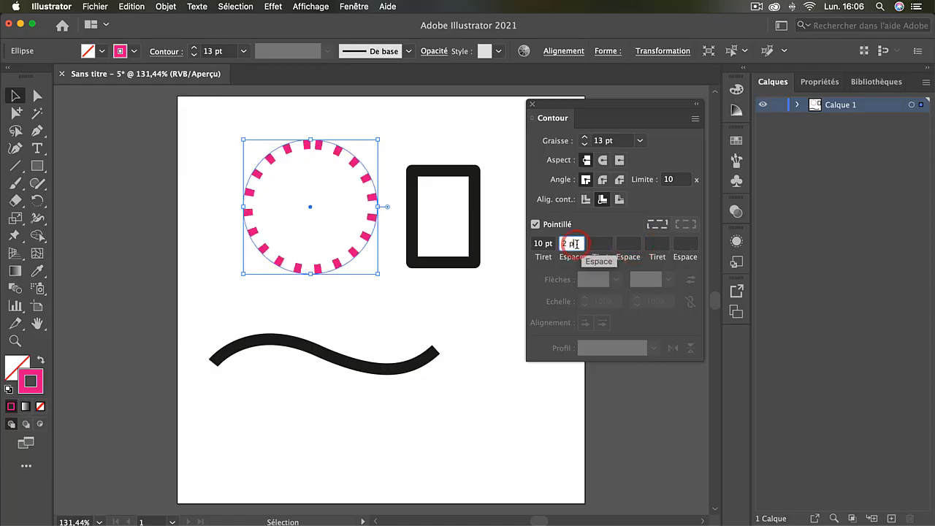
{"action": "key", "text": "Return"}
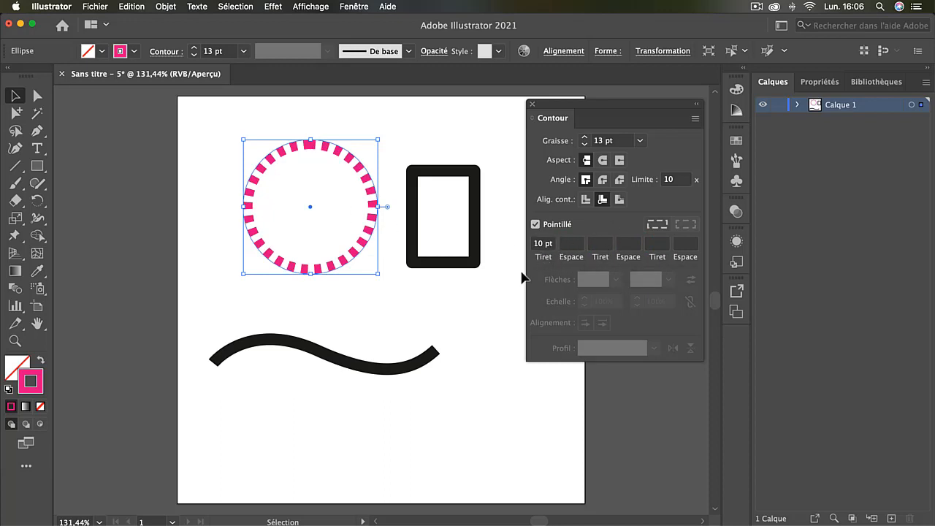
Add the Flèche 1 arrowhead to the start of the wavy path
{"action": "left_click", "coordinate": [421, 360]}
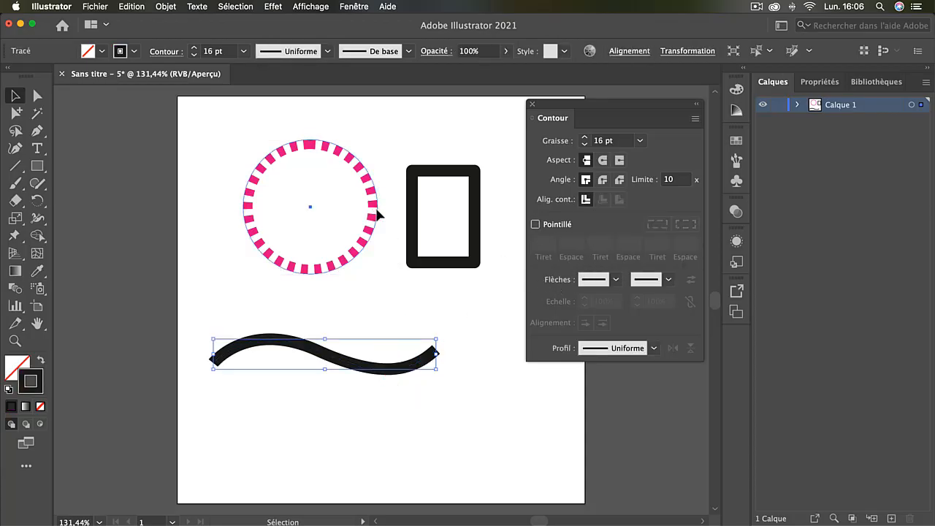
{"action": "left_click", "coordinate": [378, 214]}
{"action": "left_click", "coordinate": [417, 209]}
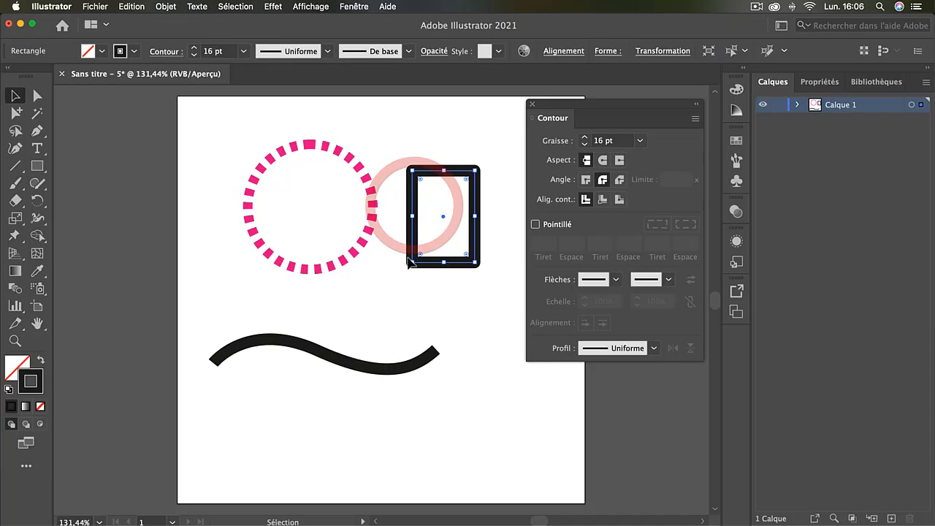
{"action": "left_click", "coordinate": [428, 358]}
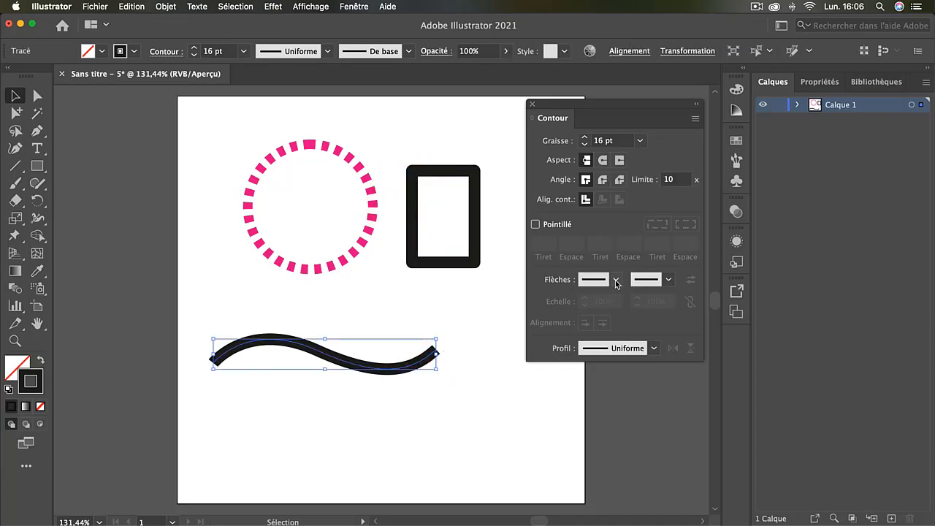
{"action": "left_click", "coordinate": [617, 281]}
{"action": "left_click", "coordinate": [569, 330]}
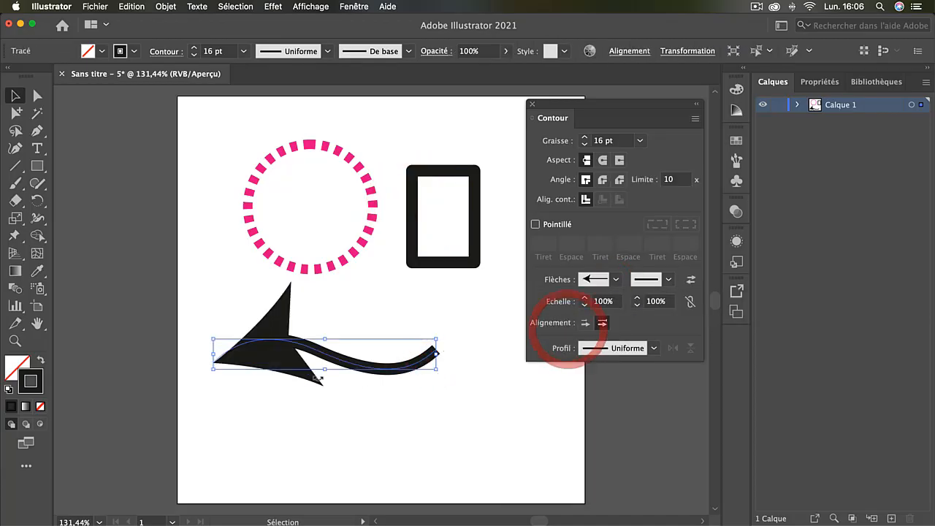
Add the round Flèche 21 arrowhead to the end of the wavy path
{"action": "left_click", "coordinate": [668, 280]}
{"action": "scroll", "coordinate": [603, 372], "scroll_direction": "down", "scroll_amount": 10}
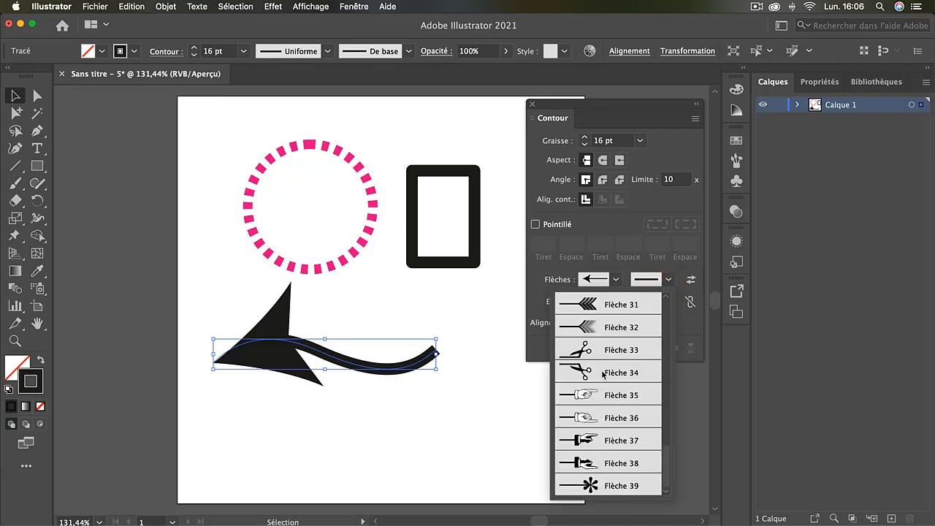
{"action": "scroll", "coordinate": [603, 374], "scroll_direction": "up", "scroll_amount": 4}
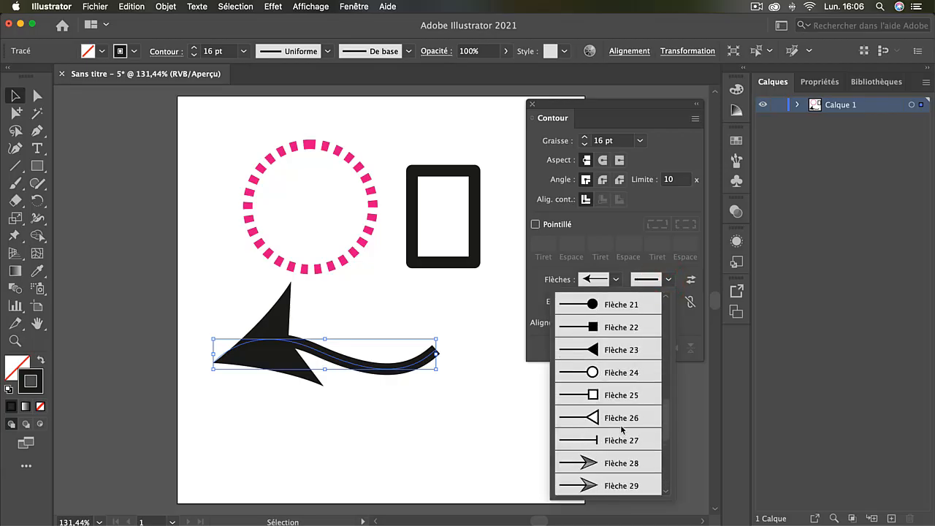
{"action": "left_click", "coordinate": [593, 306]}
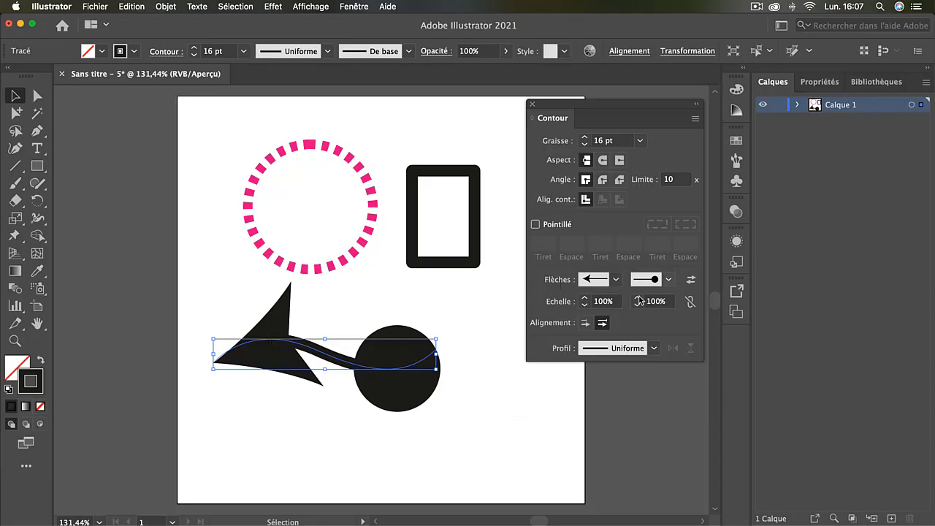
Set the wavy path's stroke weight to 11 pt
{"action": "left_click", "coordinate": [584, 138]}
{"action": "left_click", "coordinate": [584, 138]}
{"action": "left_click", "coordinate": [584, 138]}
{"action": "left_click", "coordinate": [584, 137]}
{"action": "left_click", "coordinate": [584, 144]}
{"action": "left_click", "coordinate": [584, 144]}
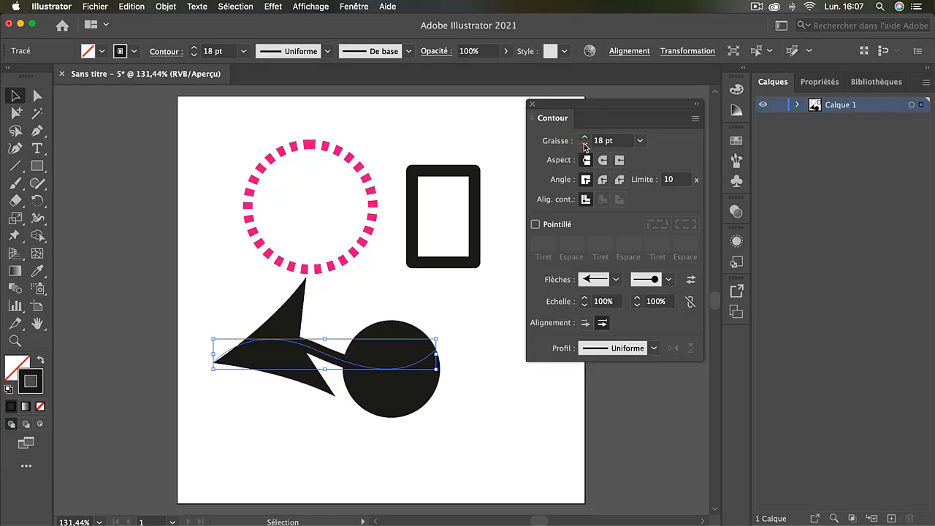
{"action": "left_click", "coordinate": [584, 144]}
{"action": "left_click", "coordinate": [584, 144]}
{"action": "left_click", "coordinate": [584, 144]}
{"action": "left_click", "coordinate": [584, 144]}
{"action": "left_click", "coordinate": [584, 144]}
{"action": "left_click", "coordinate": [584, 144]}
{"action": "left_click", "coordinate": [584, 144]}
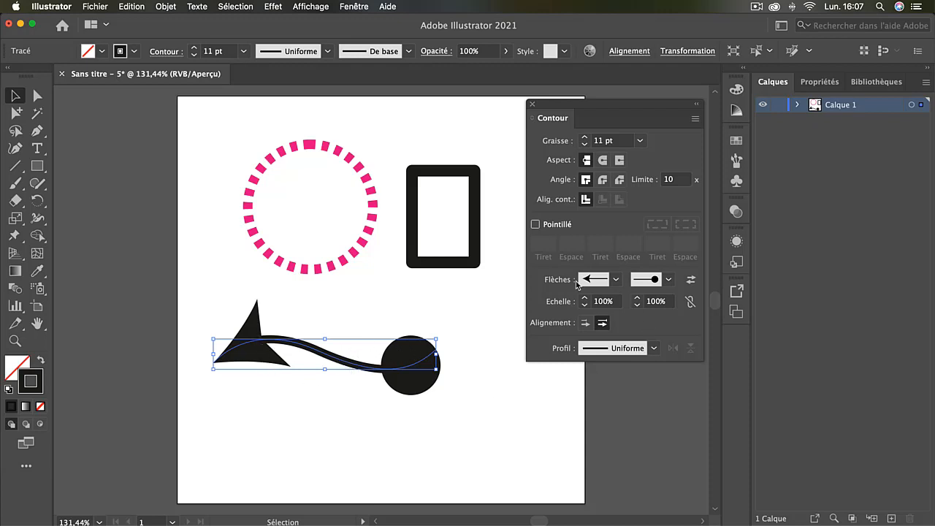
Scale the wavy path's start arrowhead to 44% and its end arrowhead to 30%, extending the tips beyond the path ends
{"action": "left_click_drag", "start_coordinate": [585, 305], "coordinate": [638, 307]}
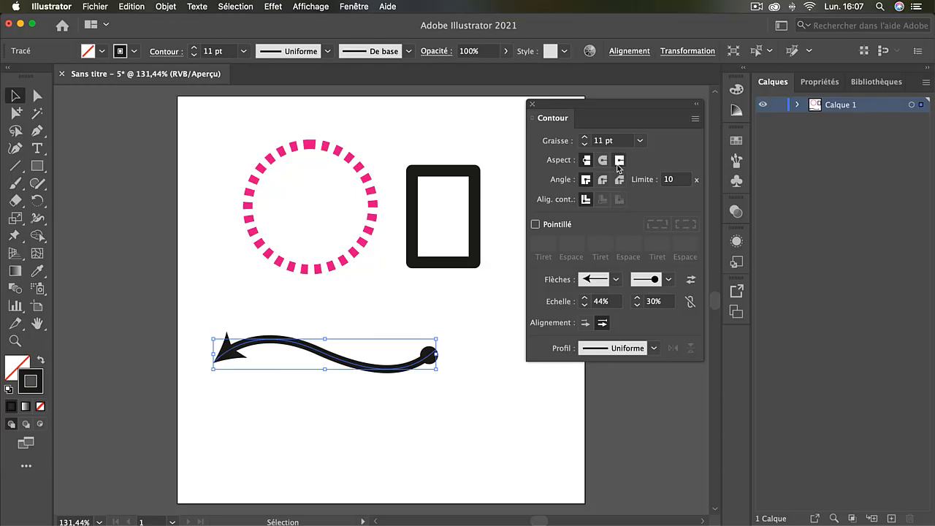
{"action": "left_click", "coordinate": [585, 323]}
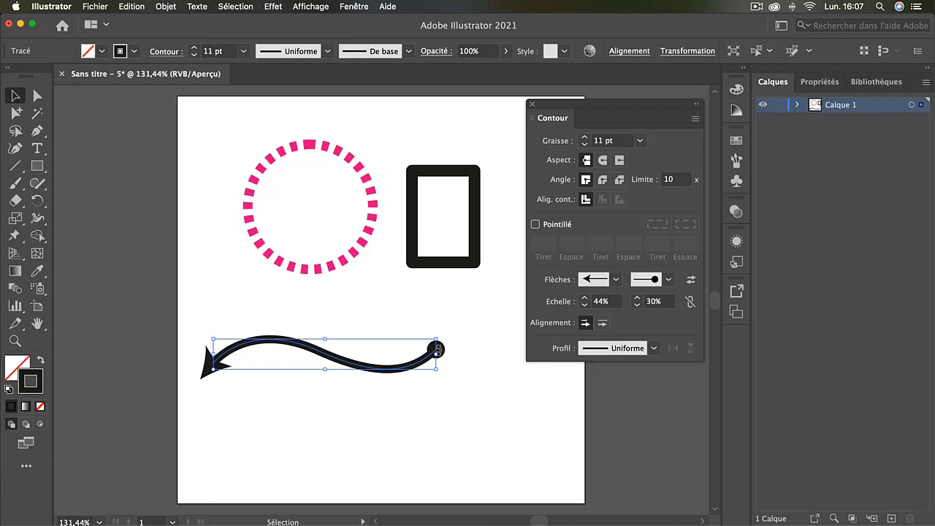
Reduce the scale of the wavy path's start arrowhead by a few more percent
{"action": "left_click", "coordinate": [583, 304]}
{"action": "left_click", "coordinate": [583, 304]}
{"action": "left_click", "coordinate": [583, 304]}
{"action": "left_click", "coordinate": [584, 304]}
{"action": "left_click", "coordinate": [583, 304]}
Add the Flèche 1 start arrowhead to the black rectangle's stroke and scale it to 21%
{"action": "left_click", "coordinate": [462, 264]}
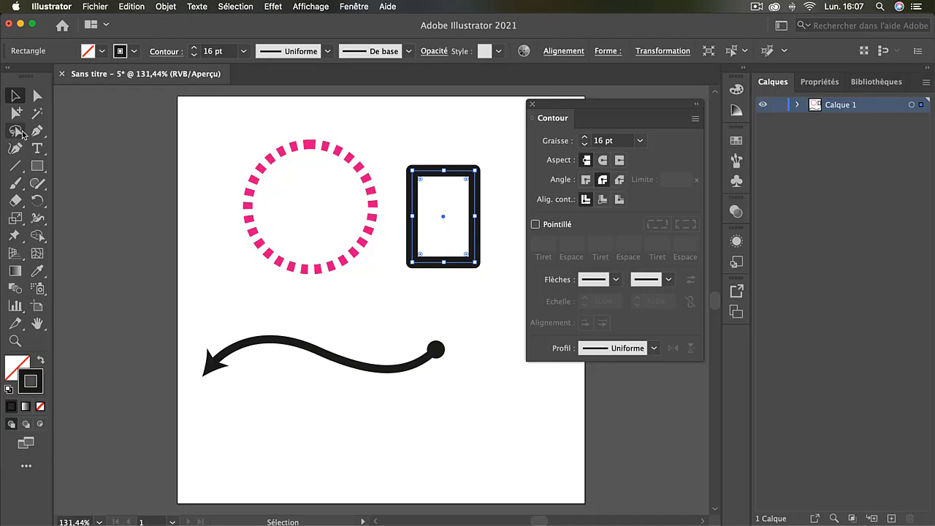
{"action": "left_click", "coordinate": [616, 279]}
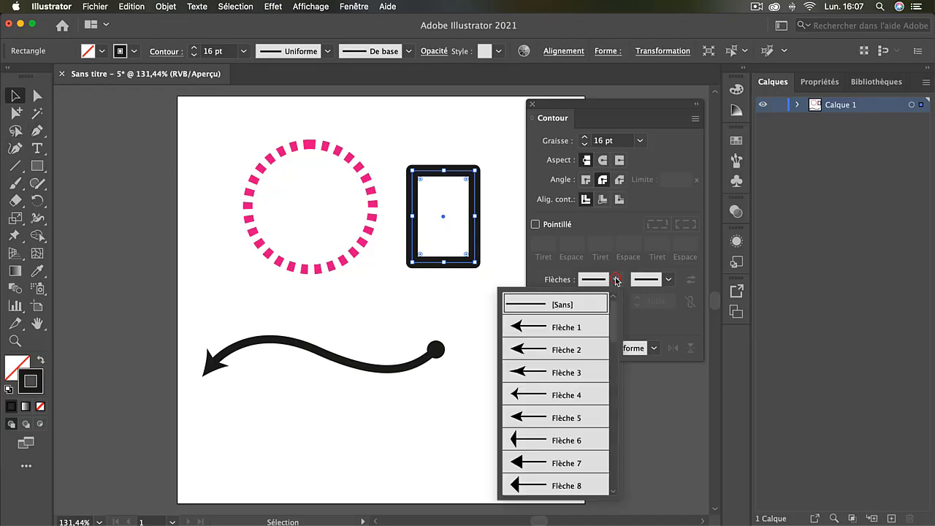
{"action": "left_click", "coordinate": [572, 331]}
{"action": "left_click", "coordinate": [585, 305]}
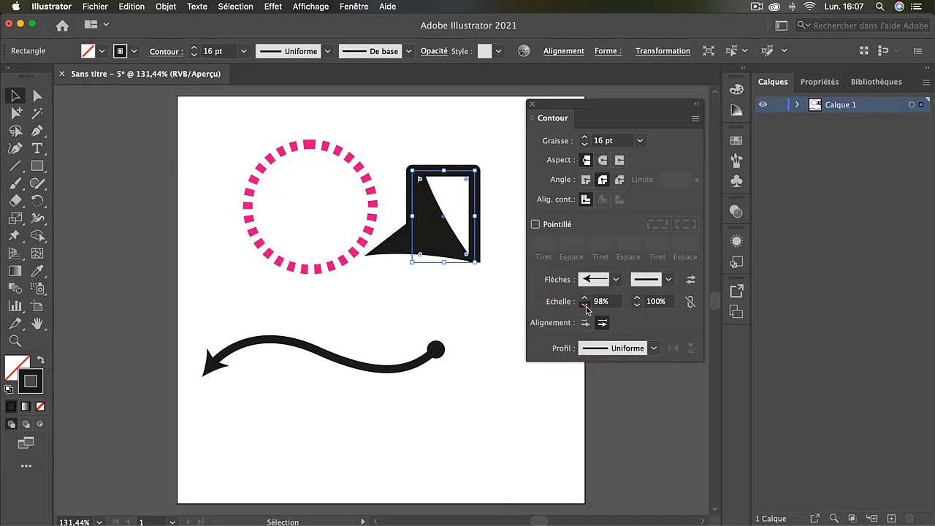
{"action": "left_click_drag", "start_coordinate": [586, 305], "coordinate": [586, 305]}
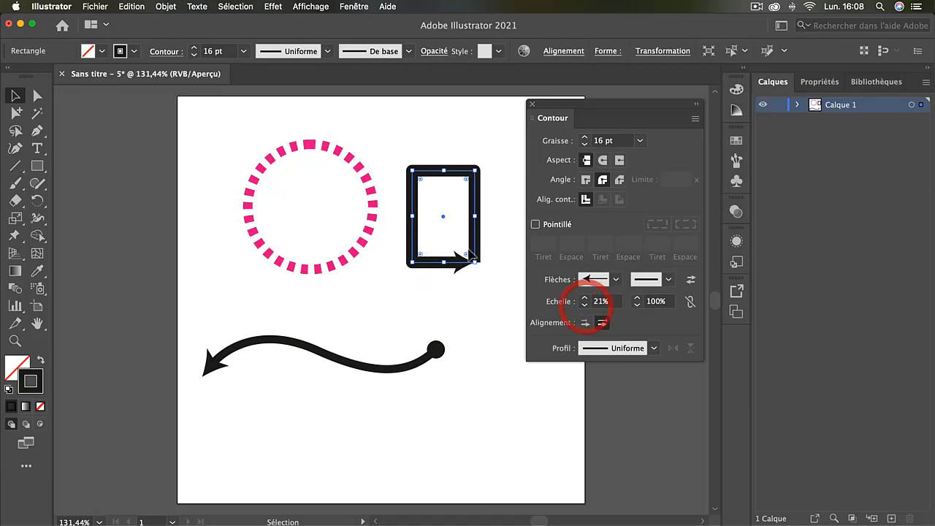
Add the Flèche 1 end arrowhead to the rectangle's stroke and scale it to 19%
{"action": "left_click", "coordinate": [669, 279]}
{"action": "left_click", "coordinate": [632, 325]}
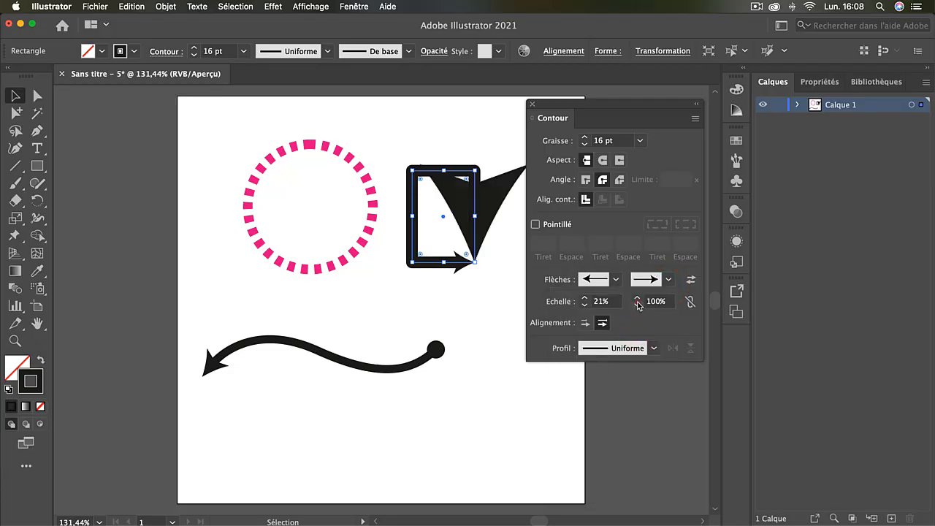
{"action": "left_click_drag", "start_coordinate": [638, 306], "coordinate": [638, 306]}
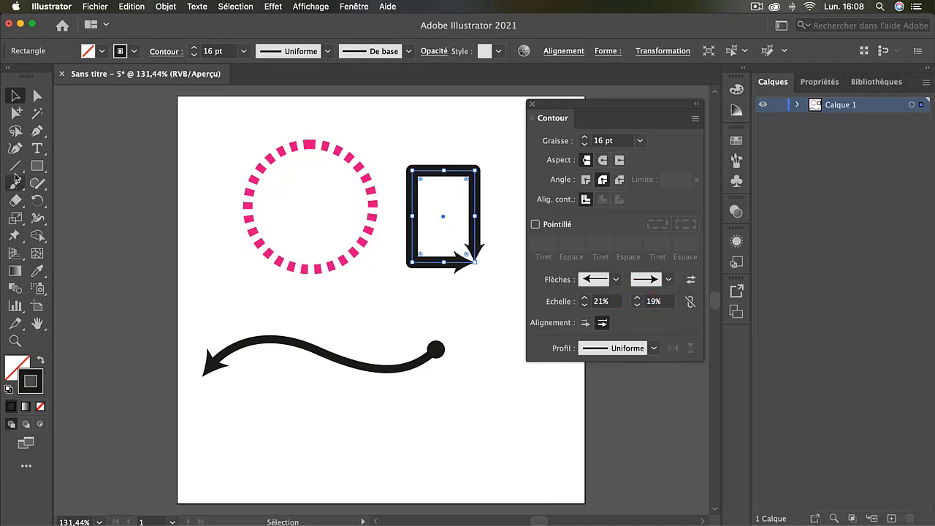
Draw a closed five-sided shape with the Pen tool in the empty area below the wavy path's dotted end
{"action": "left_click", "coordinate": [37, 131]}
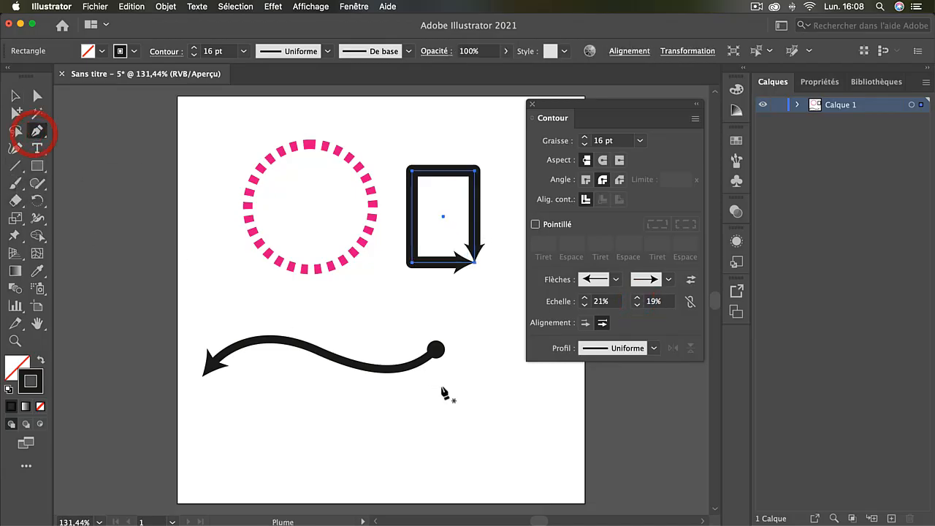
{"action": "left_click", "coordinate": [505, 459]}
{"action": "left_click", "coordinate": [409, 458]}
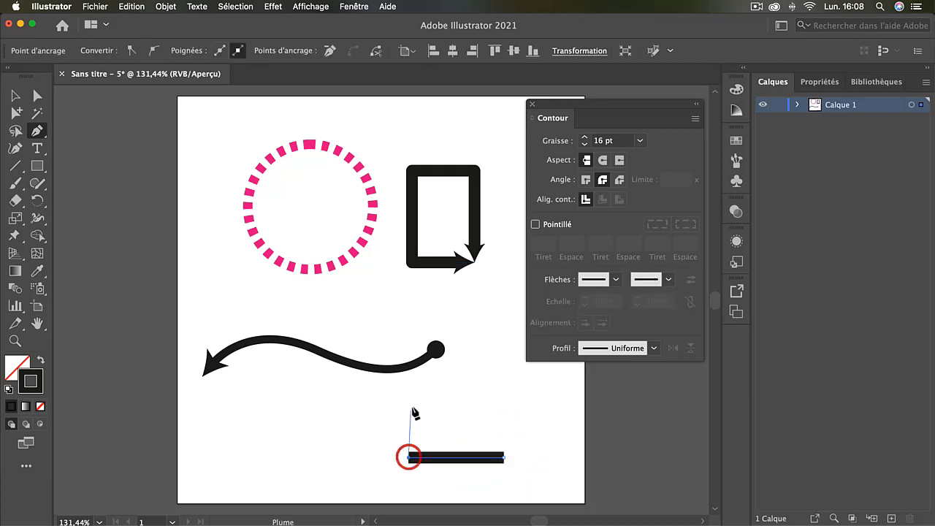
{"action": "left_click", "coordinate": [410, 406]}
{"action": "left_click", "coordinate": [499, 374]}
{"action": "left_click", "coordinate": [533, 383]}
{"action": "left_click", "coordinate": [504, 459]}
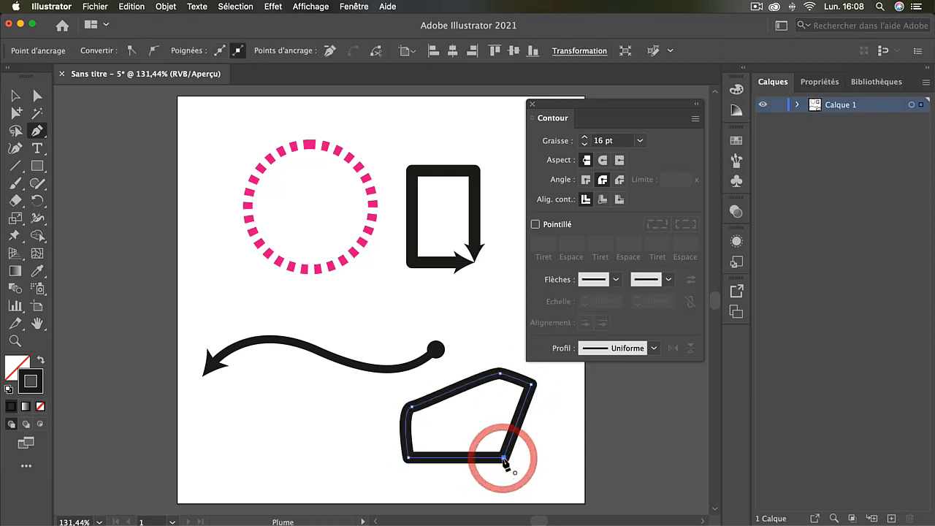
Add the Flèche 1 start arrowhead to the five-sided shape's stroke and scale it to 74%
{"action": "left_click", "coordinate": [616, 280]}
{"action": "left_click", "coordinate": [565, 330]}
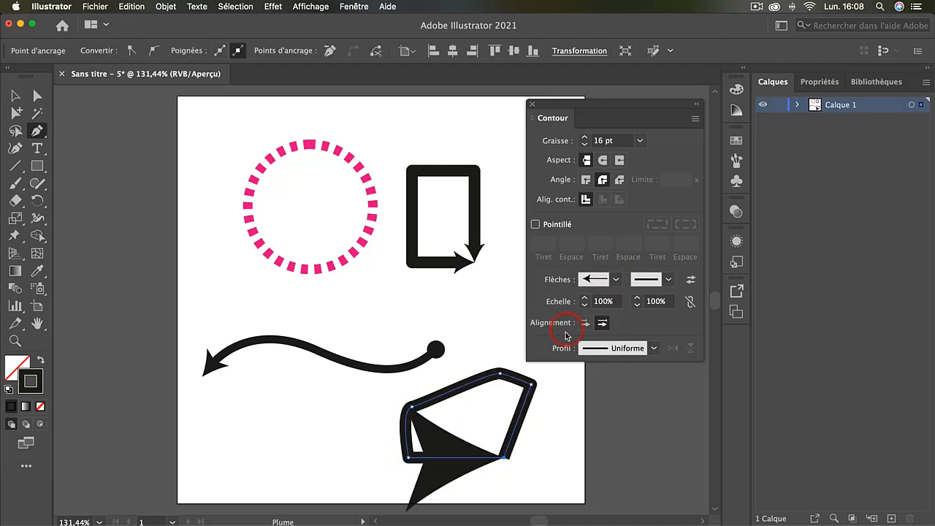
{"action": "left_click", "coordinate": [585, 305]}
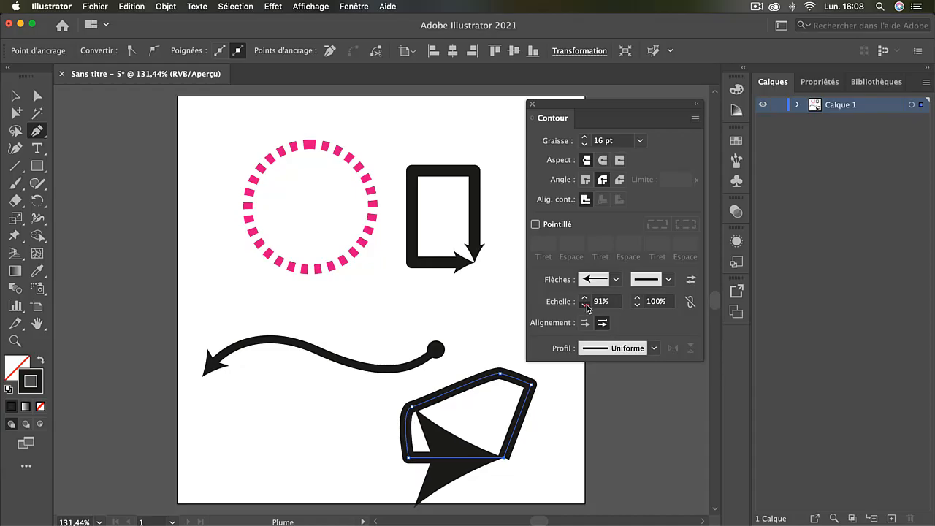
{"action": "left_click", "coordinate": [585, 305]}
Add the Flèche 1 end arrowhead to the five-sided shape's stroke and scale it to 47%
{"action": "left_click", "coordinate": [668, 280]}
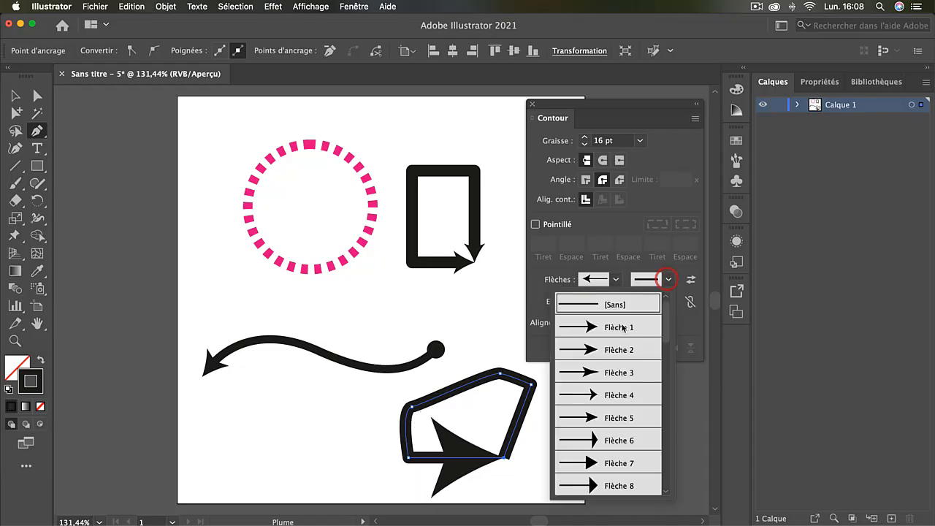
{"action": "left_click", "coordinate": [621, 328]}
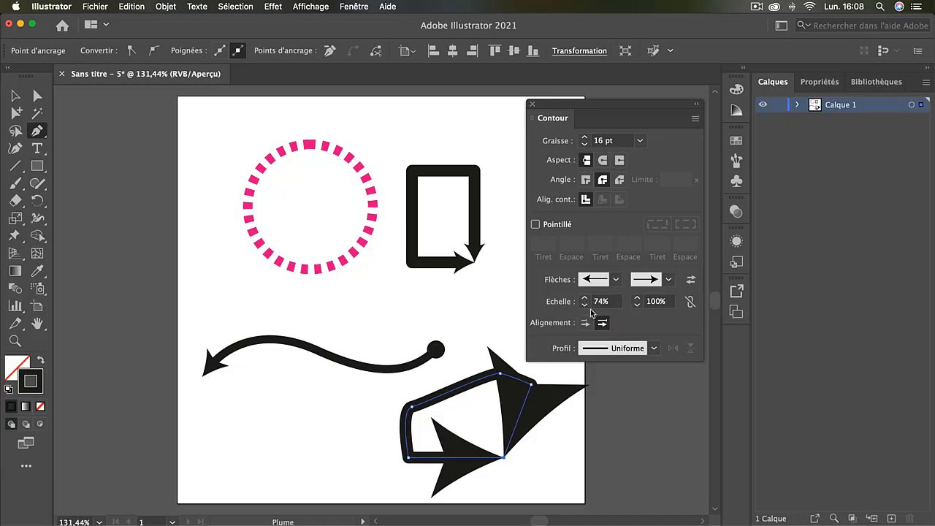
{"action": "left_click", "coordinate": [638, 306]}
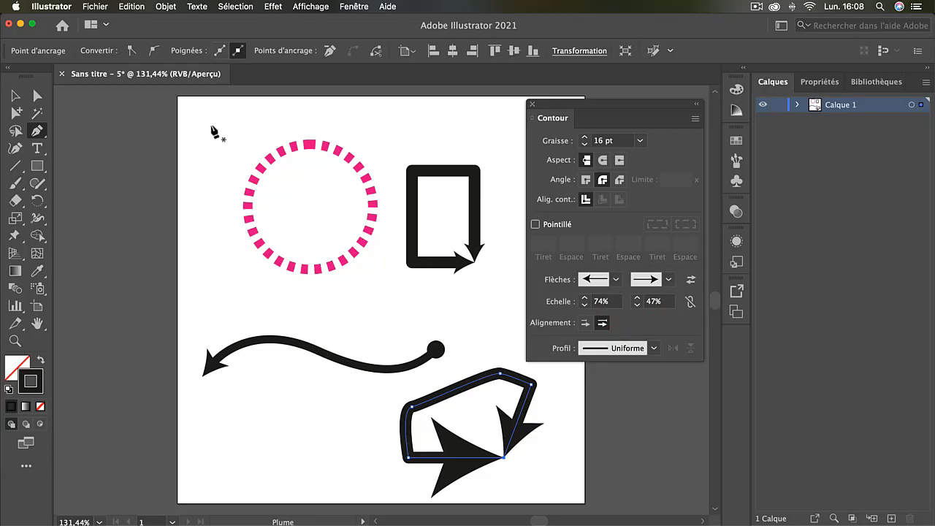
Give the dashed pink circle's stroke round caps and set its weight to 6 pt
{"action": "left_click", "coordinate": [15, 96]}
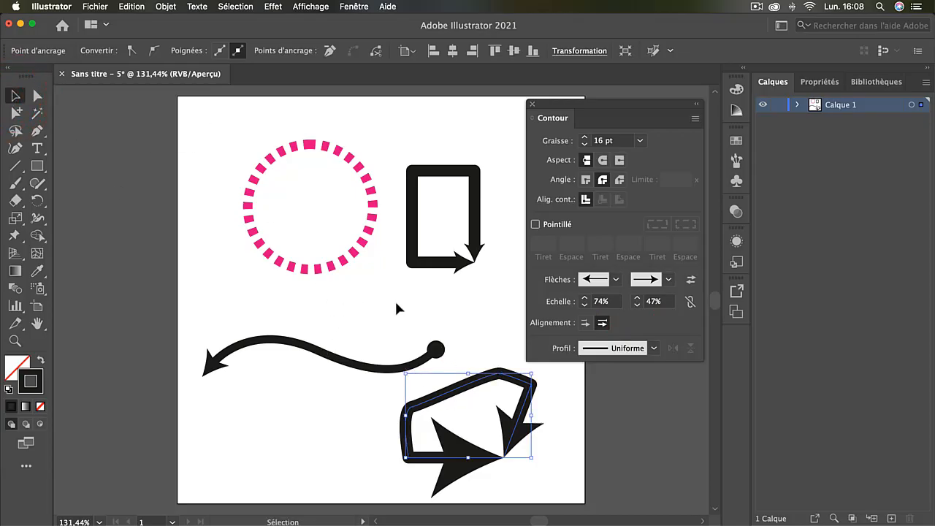
{"action": "left_click", "coordinate": [363, 250]}
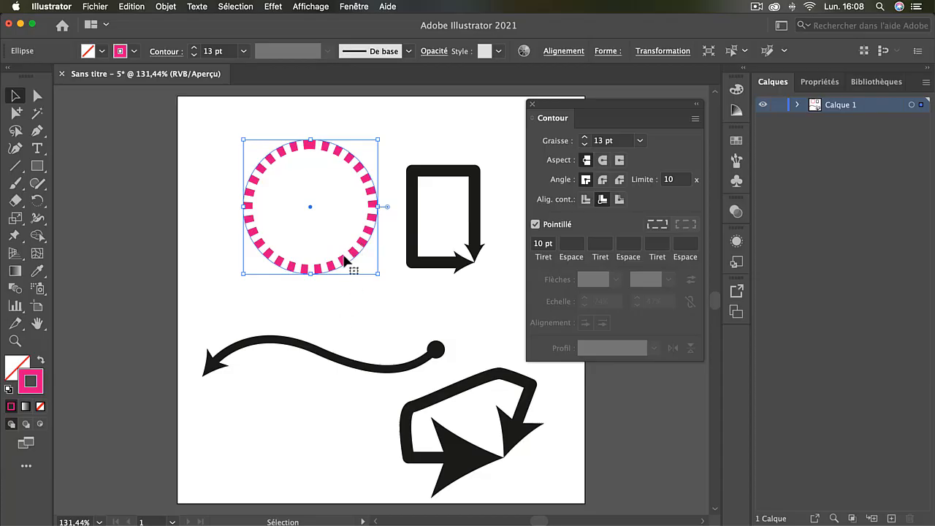
{"action": "left_click", "coordinate": [603, 161]}
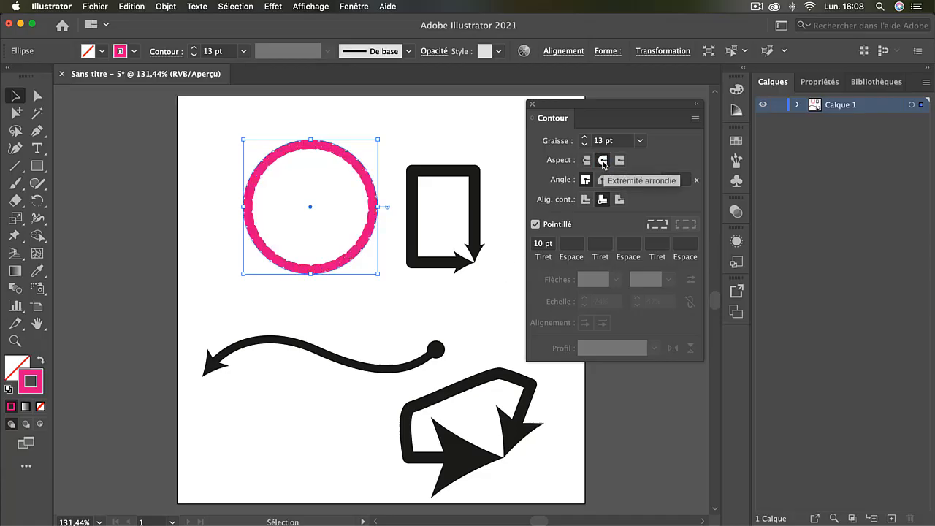
{"action": "left_click", "coordinate": [584, 144]}
{"action": "left_click", "coordinate": [584, 144]}
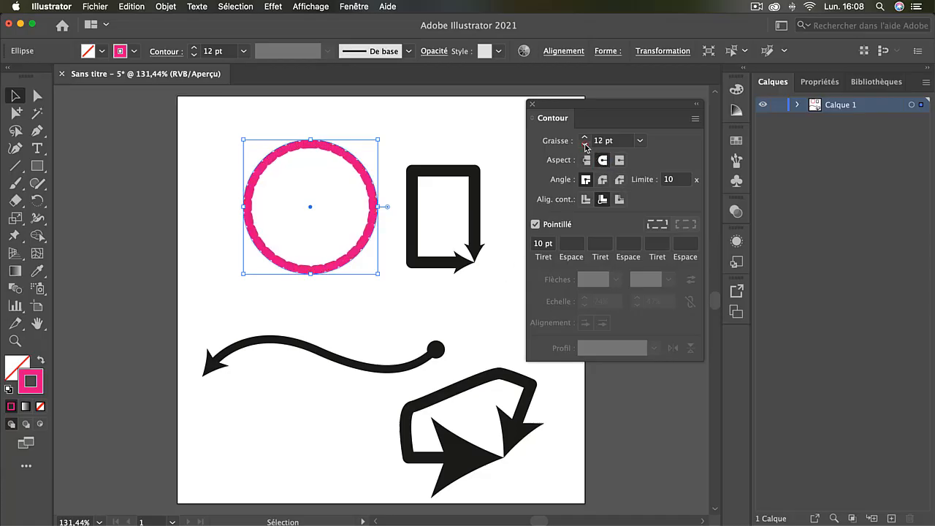
{"action": "left_click", "coordinate": [584, 144]}
{"action": "left_click", "coordinate": [585, 144]}
{"action": "left_click", "coordinate": [585, 144]}
{"action": "left_click", "coordinate": [584, 144]}
{"action": "left_click", "coordinate": [585, 144]}
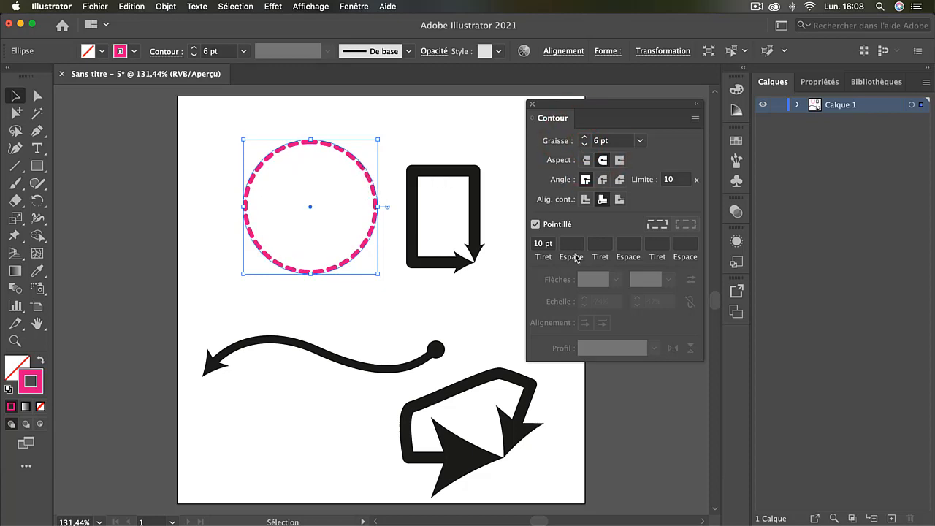
Try dash lengths of 5 pt and 2 pt on the circle's stroke, the latter with a 10 pt gap
{"action": "left_click", "coordinate": [547, 245]}
{"action": "type", "text": "5"}
{"action": "key", "text": "Return"}
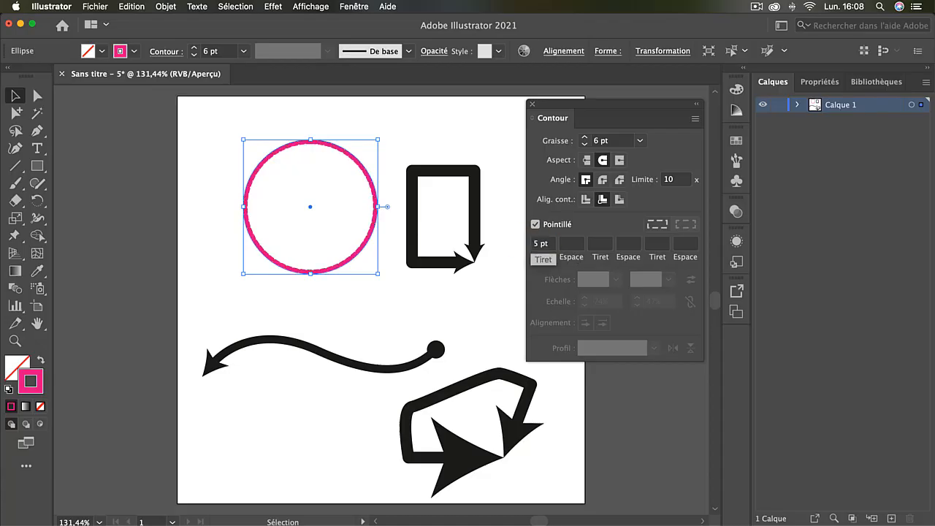
{"action": "double_click", "coordinate": [538, 243]}
{"action": "left_click", "coordinate": [562, 243]}
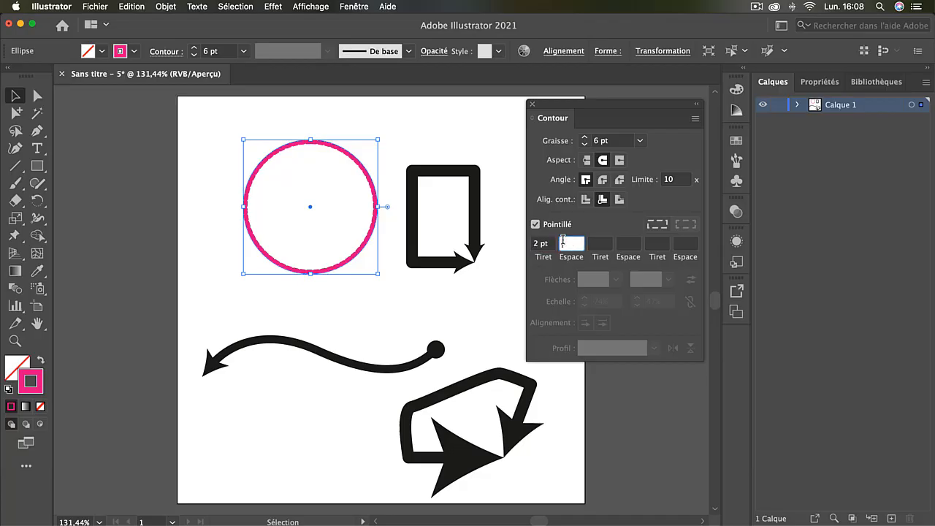
{"action": "type", "text": "10"}
{"action": "key", "text": "Return"}
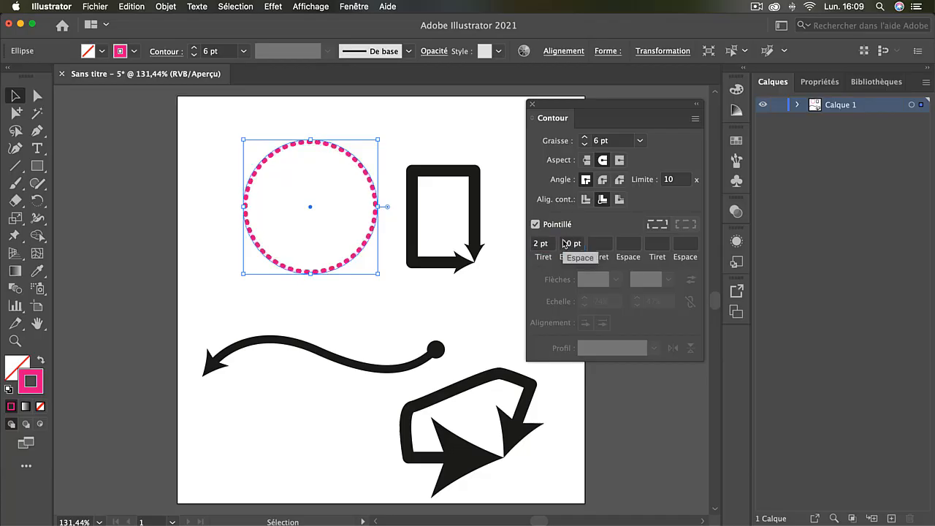
Set the circle's dash length to 1 pt and its gap to 15 pt, and deselect the circle
{"action": "double_click", "coordinate": [540, 244]}
{"action": "type", "text": "1"}
{"action": "key", "text": "Return"}
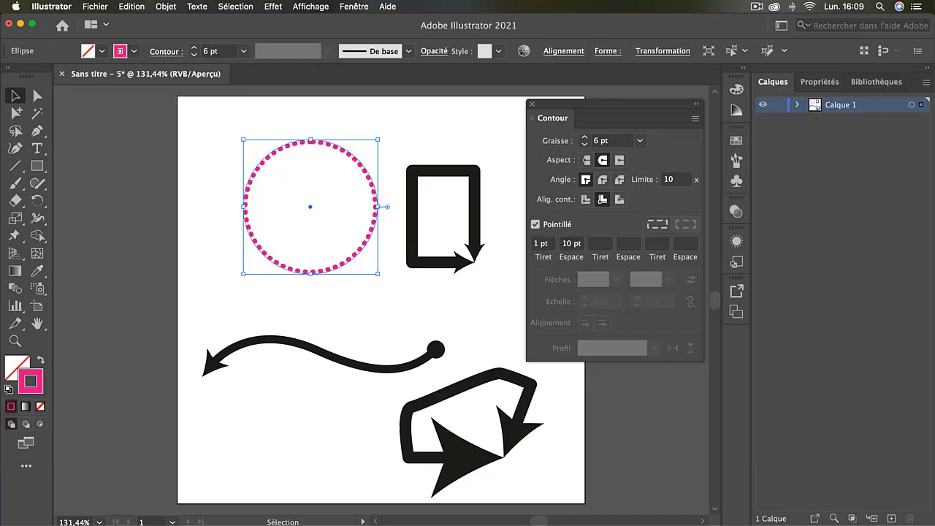
{"action": "double_click", "coordinate": [574, 243]}
{"action": "type", "text": "15"}
{"action": "key", "text": "Return"}
{"action": "left_click", "coordinate": [372, 118]}
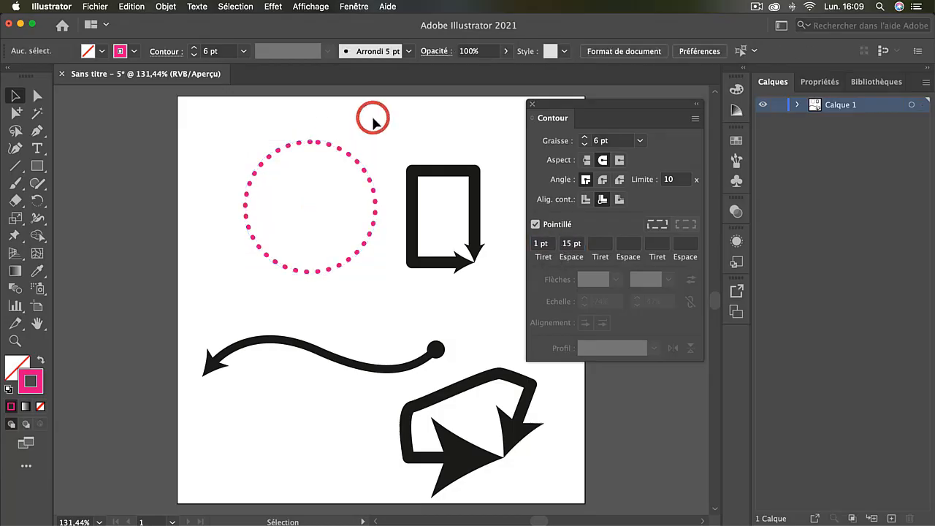
Set the dotted circle's stroke weight to 10 pt and deselect the circle
{"action": "left_click", "coordinate": [348, 265]}
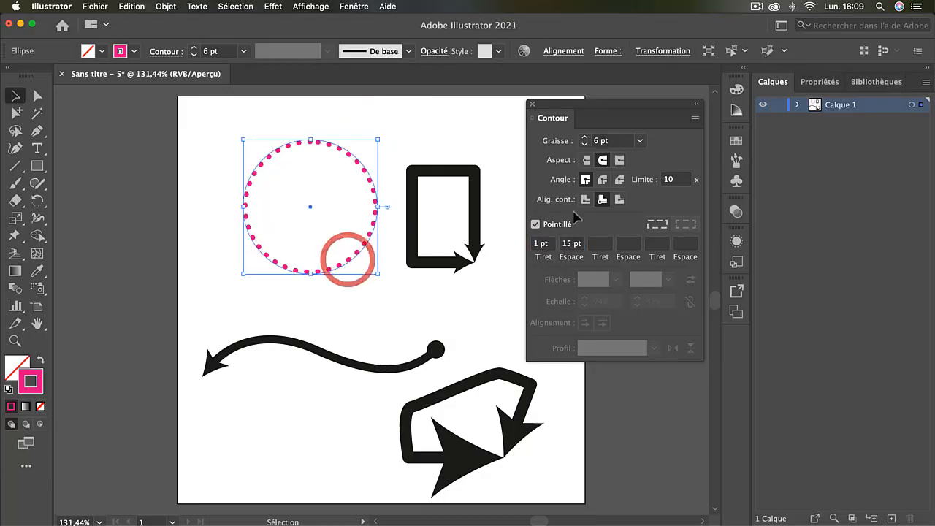
{"action": "left_click", "coordinate": [585, 136]}
{"action": "left_click", "coordinate": [585, 137]}
{"action": "left_click", "coordinate": [585, 137]}
{"action": "left_click", "coordinate": [585, 137]}
{"action": "left_click", "coordinate": [585, 137]}
{"action": "left_click", "coordinate": [585, 137]}
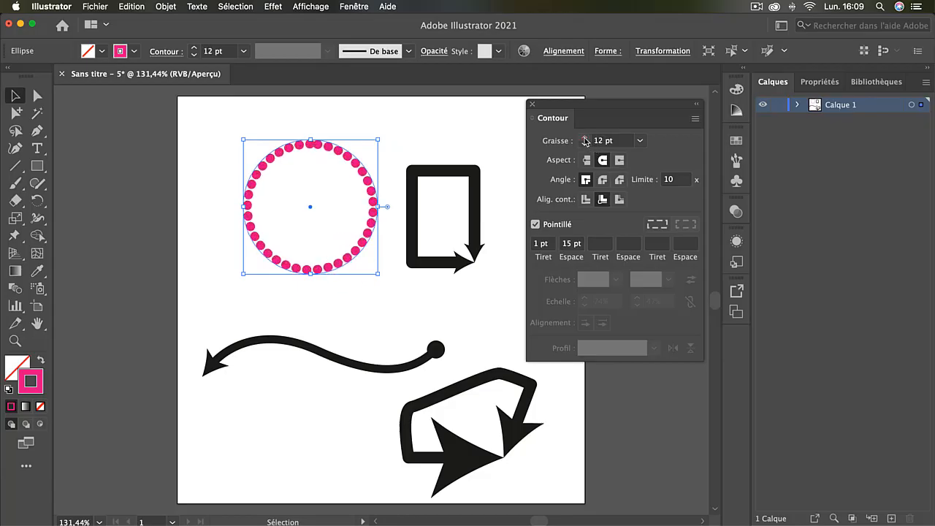
{"action": "left_click", "coordinate": [584, 137]}
{"action": "left_click", "coordinate": [584, 143]}
{"action": "left_click", "coordinate": [584, 144]}
{"action": "left_click", "coordinate": [585, 144]}
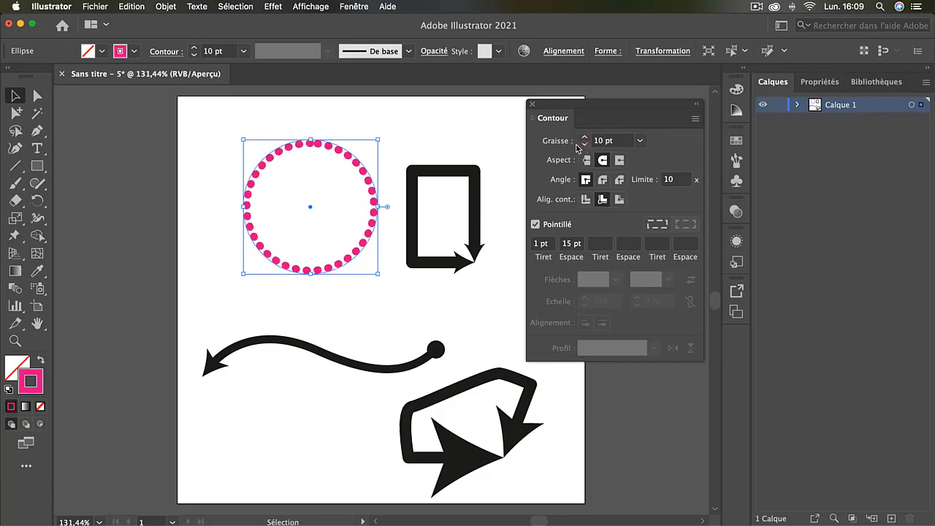
{"action": "left_click", "coordinate": [439, 137]}
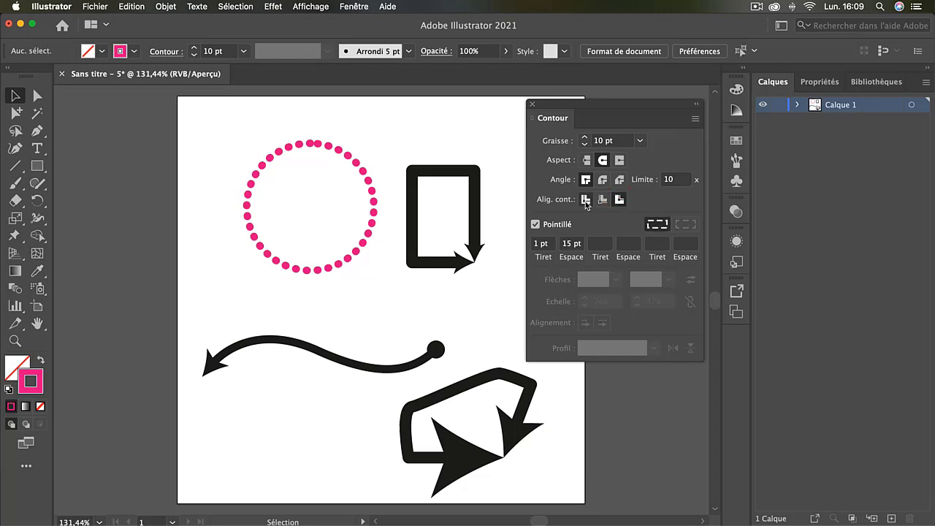
Try centring the dotted circle's stroke on its path, align it to the outside instead, and deselect the circle
{"action": "left_click", "coordinate": [372, 207]}
{"action": "left_click", "coordinate": [586, 199]}
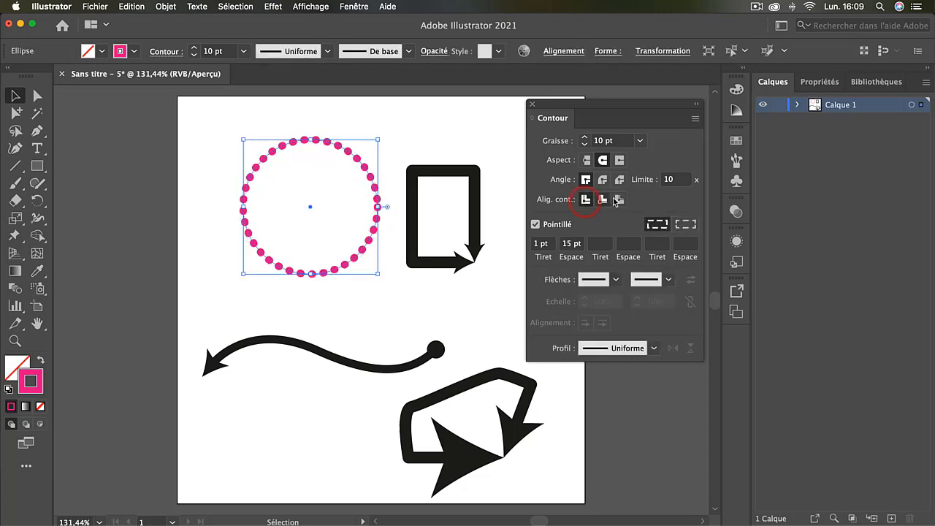
{"action": "left_click", "coordinate": [620, 199]}
{"action": "left_click", "coordinate": [441, 157]}
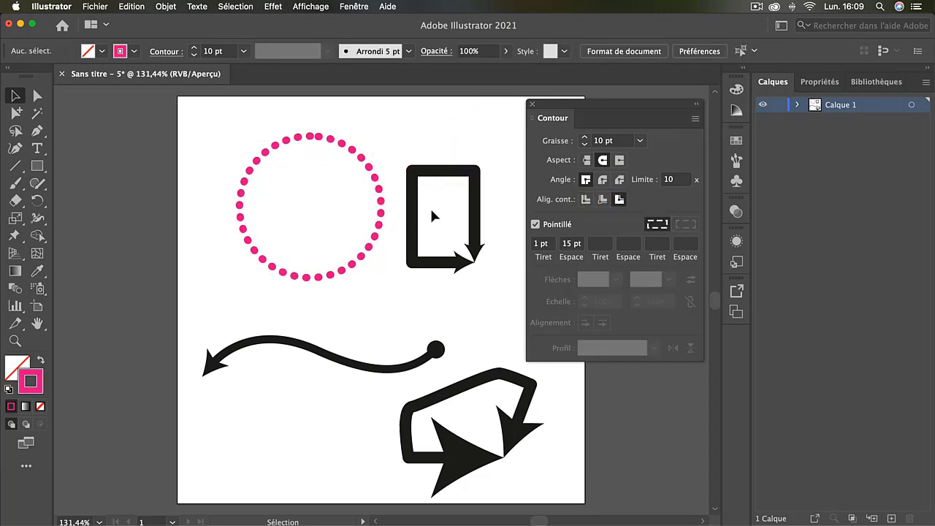